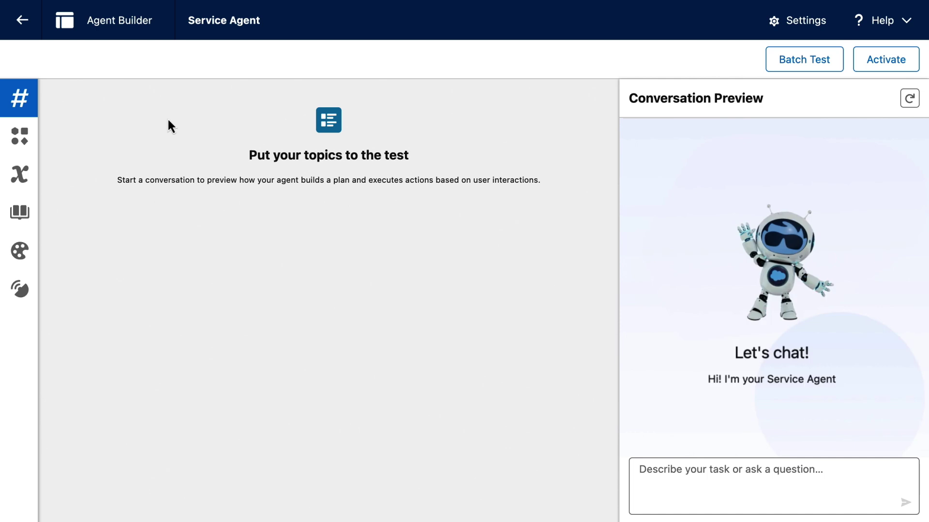
Review the Product Returns topic's details and its assigned actions, then close it
{"action": "left_click", "coordinate": [31, 104]}
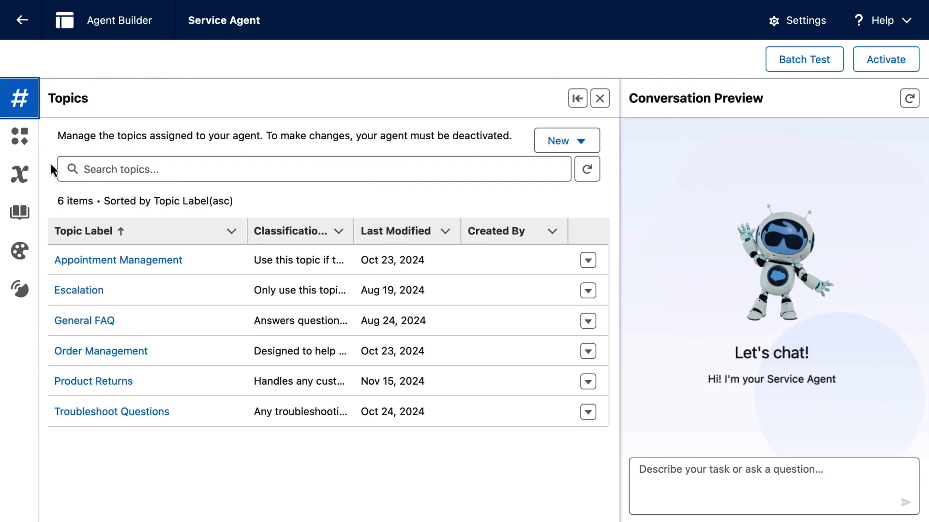
{"action": "left_click", "coordinate": [91, 385]}
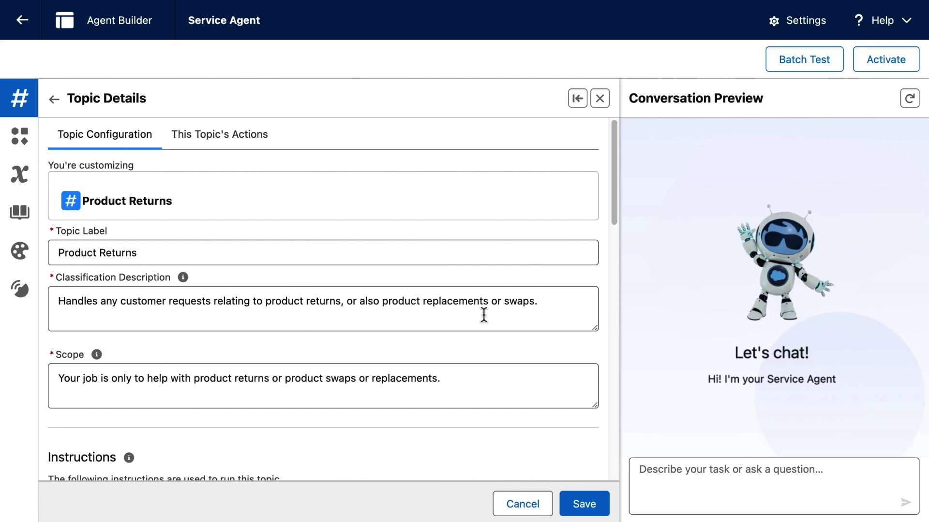
{"action": "scroll", "coordinate": [610, 222], "scroll_direction": "down", "scroll_amount": 1}
{"action": "left_click_drag", "start_coordinate": [610, 223], "coordinate": [602, 312]}
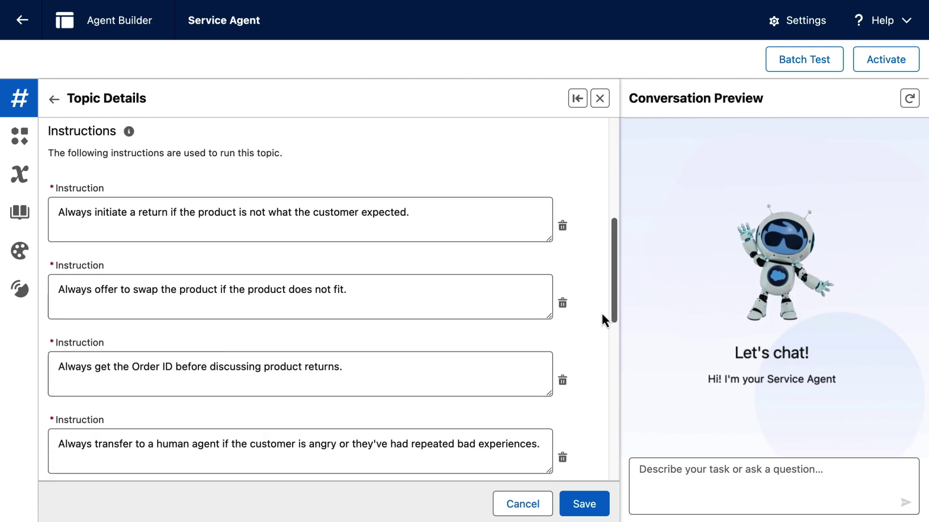
{"action": "left_click_drag", "start_coordinate": [613, 308], "coordinate": [617, 201]}
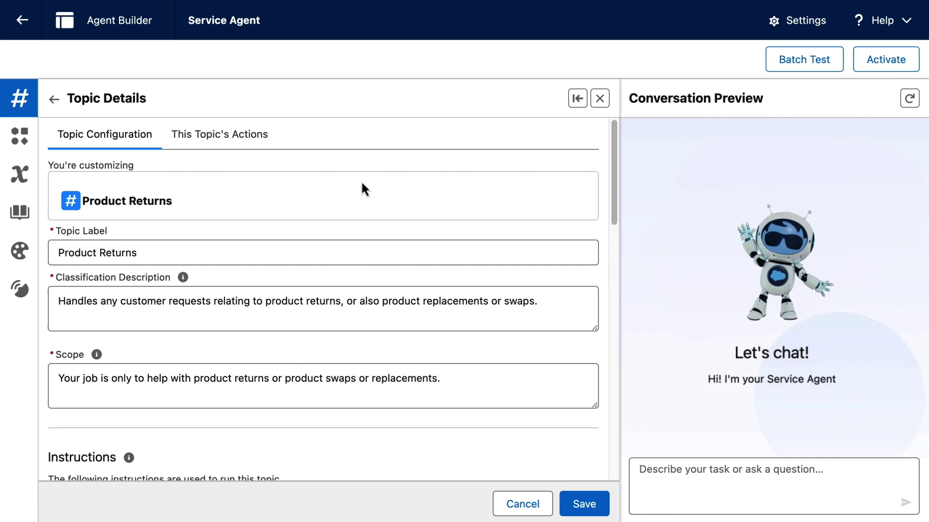
{"action": "left_click", "coordinate": [250, 144]}
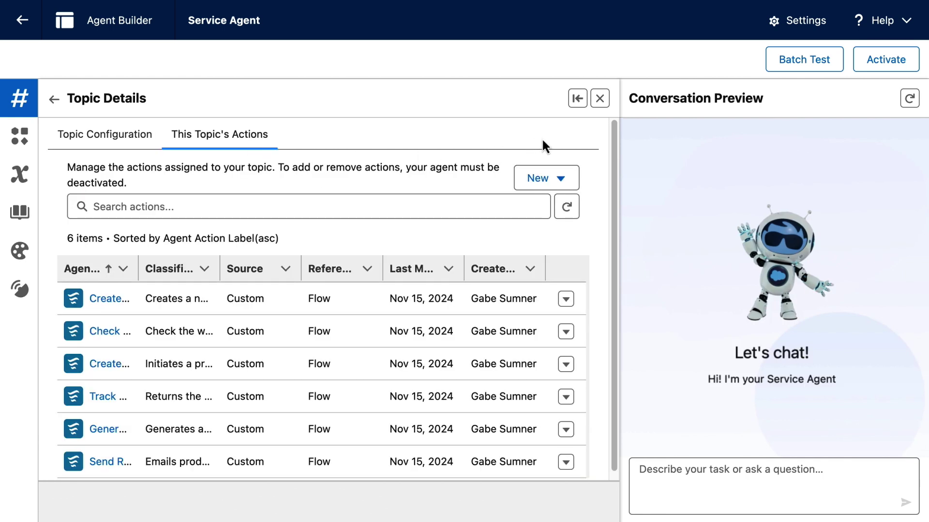
{"action": "left_click", "coordinate": [600, 100]}
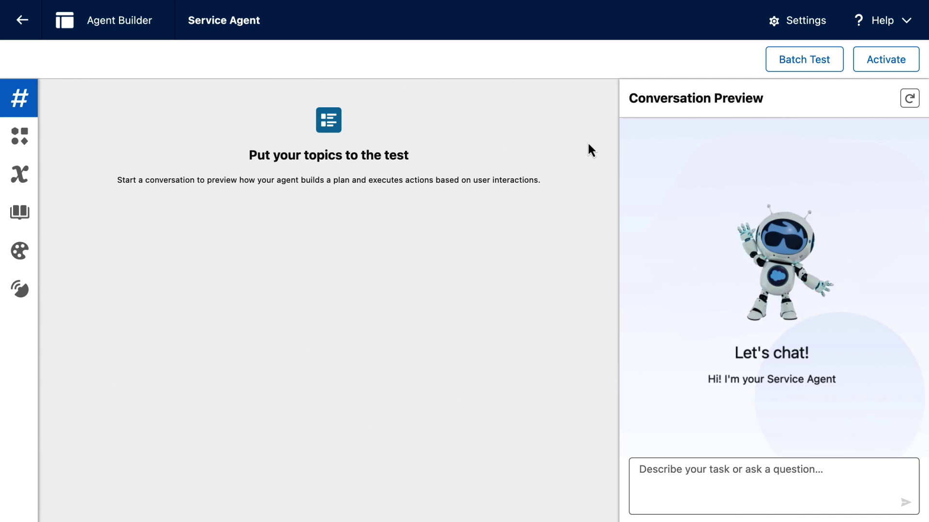
Send the preview a return request for order 12345 because the item wasn't as expected
{"action": "left_click", "coordinate": [651, 472]}
{"action": "type", "text": "My order # is 12345. I would like to return this item, it"}
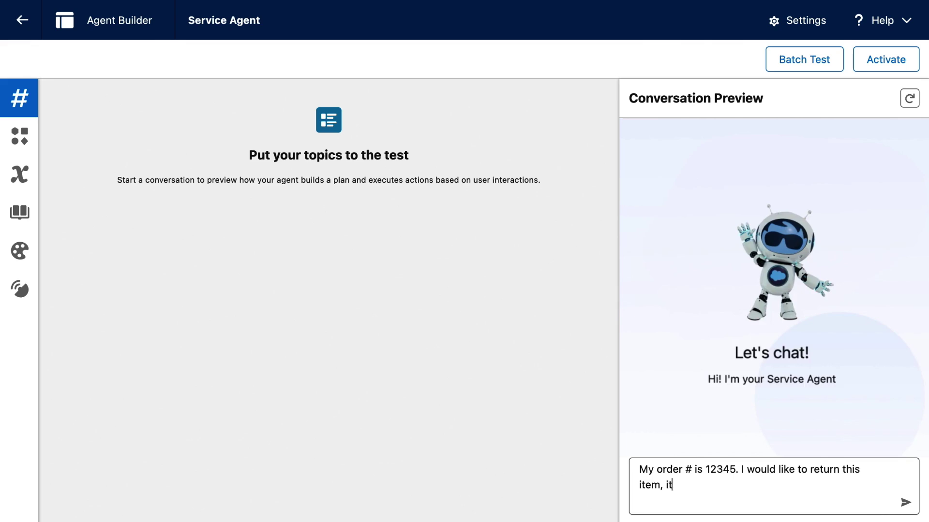
{"action": "type", "text": "’s not what I expected."}
{"action": "key", "text": "Return"}
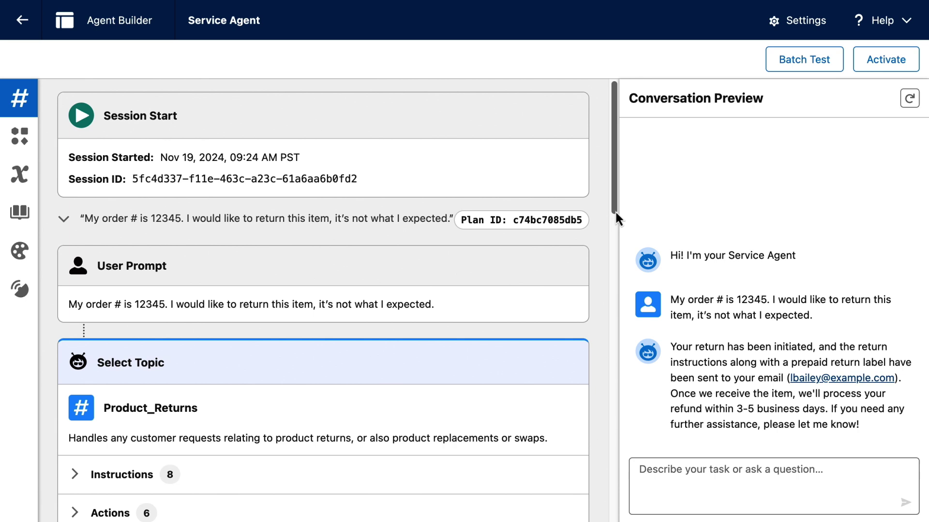
Scroll the plan trace through the return actions to the reasoning and grounded final response
{"action": "left_click_drag", "start_coordinate": [614, 211], "coordinate": [596, 356]}
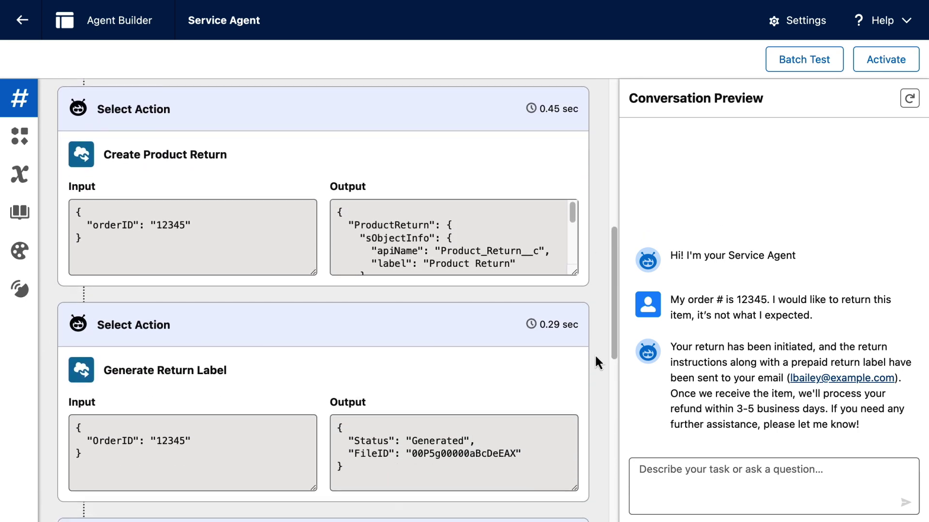
{"action": "mouse_move", "coordinate": [612, 344]}
{"action": "left_mouse_down"}
{"action": "mouse_move", "coordinate": [630, 450]}
{"action": "mouse_move", "coordinate": [620, 500]}
{"action": "left_mouse_up"}
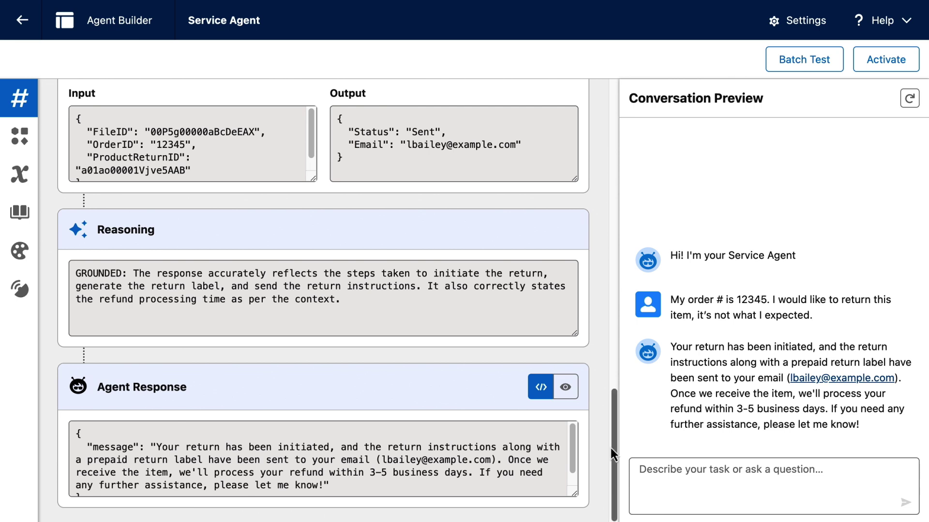
{"action": "left_click", "coordinate": [649, 469]}
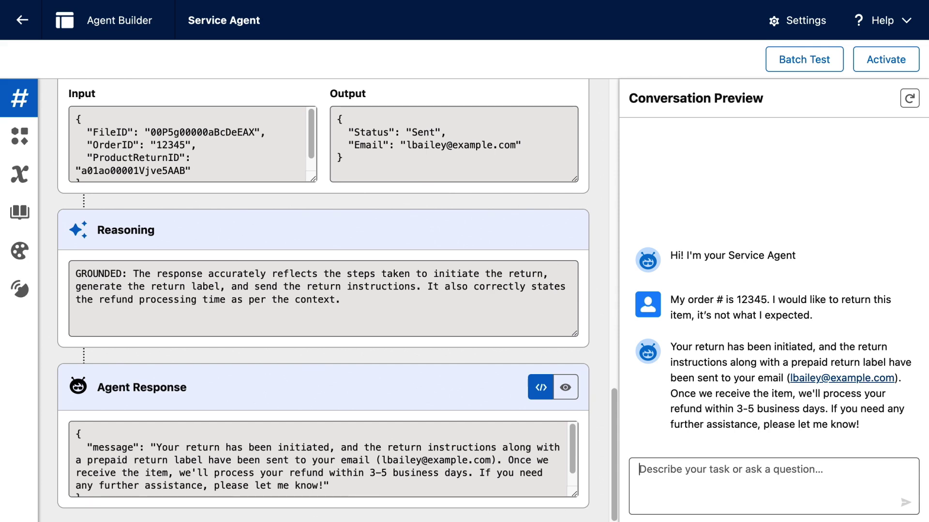
Draft and discard order 12345 return messages (error, doesn't fit), then show the Topics list
{"action": "type", "text": "My order # is 12345. I would like to return this item, it's giving a"}
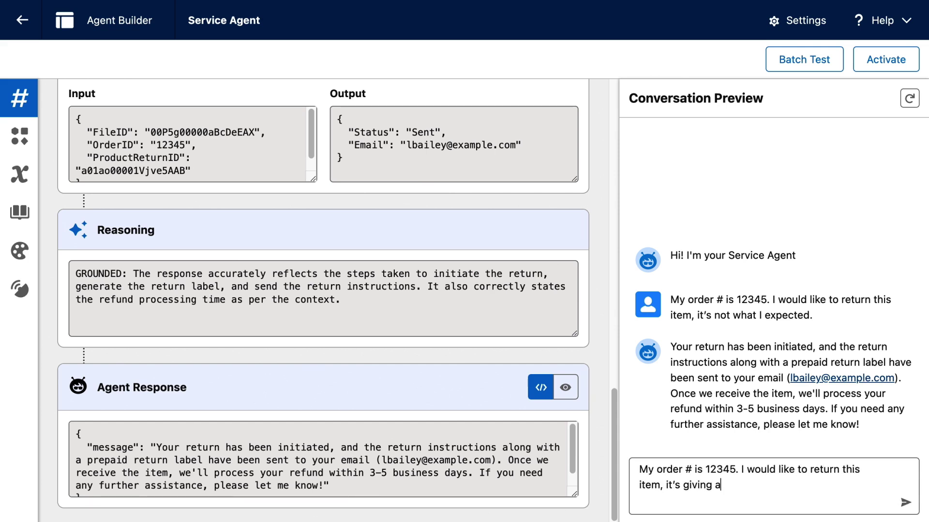
{"action": "type", "text": "n error."}
{"action": "key", "text": "ctrl+a"}
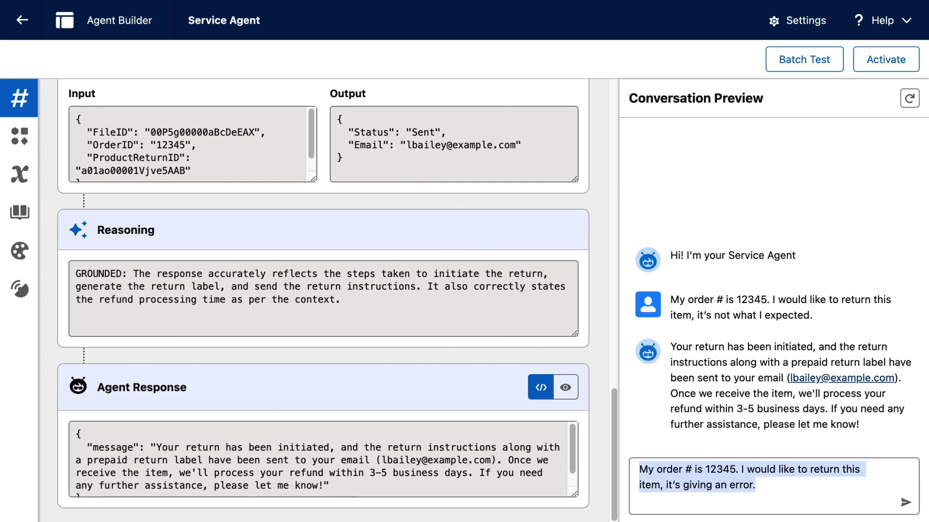
{"action": "type", "text": "My order # is 12345. I would like to return this item, it doe"}
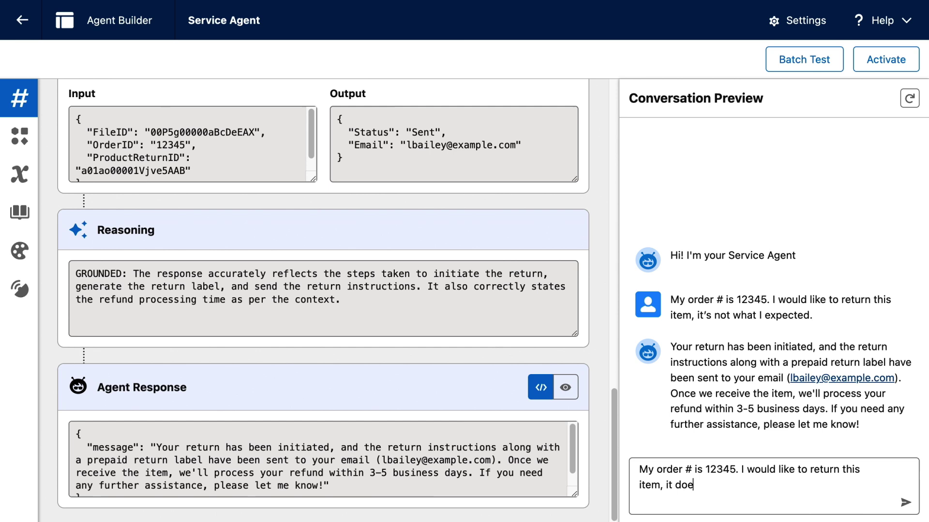
{"action": "type", "text": "sn't fit."}
{"action": "key", "text": "ctrl+a"}
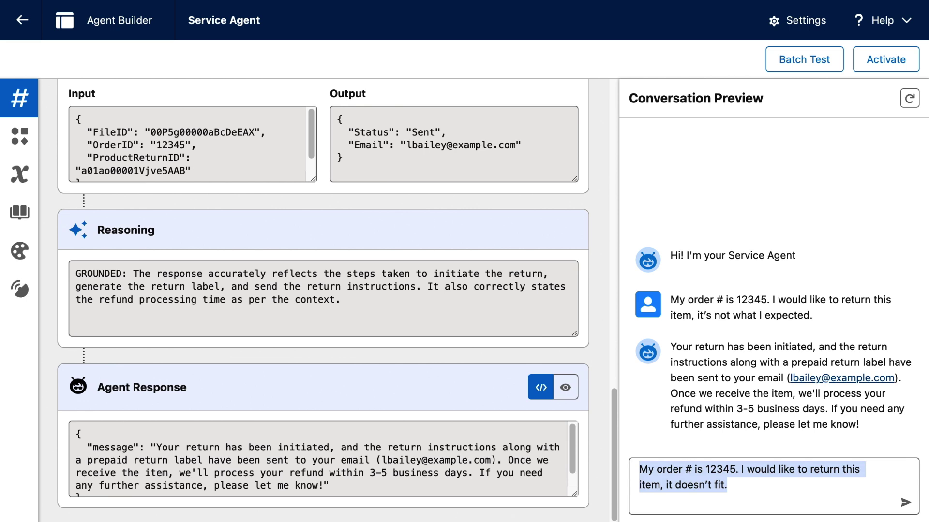
{"action": "type", "text": "My order # is 12345. I want to return this product because I'm tired of dealing with your company."}
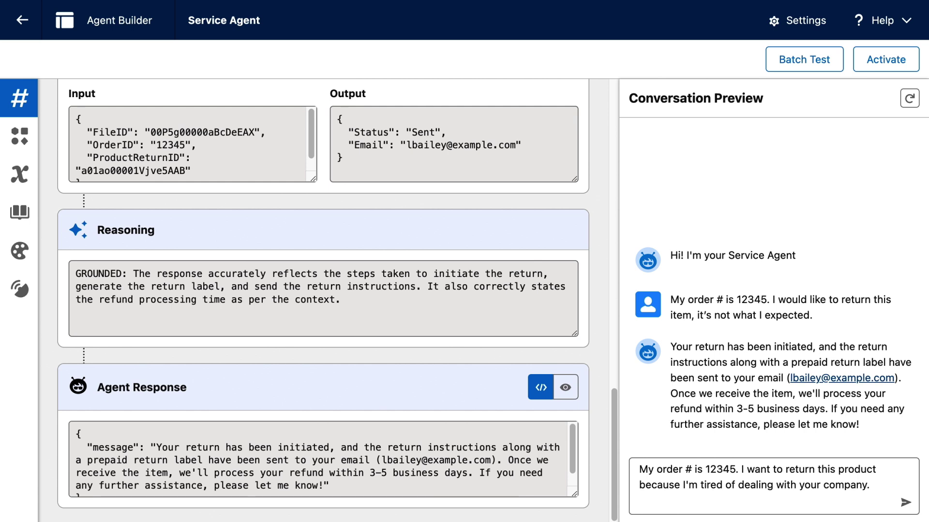
{"action": "key", "text": "ctrl+a"}
{"action": "key", "text": "BackSpace"}
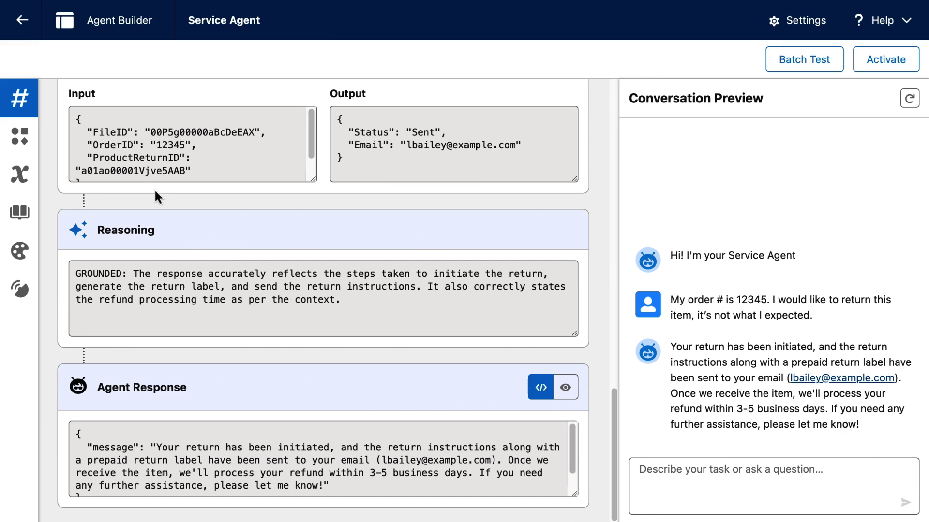
{"action": "left_click", "coordinate": [27, 106]}
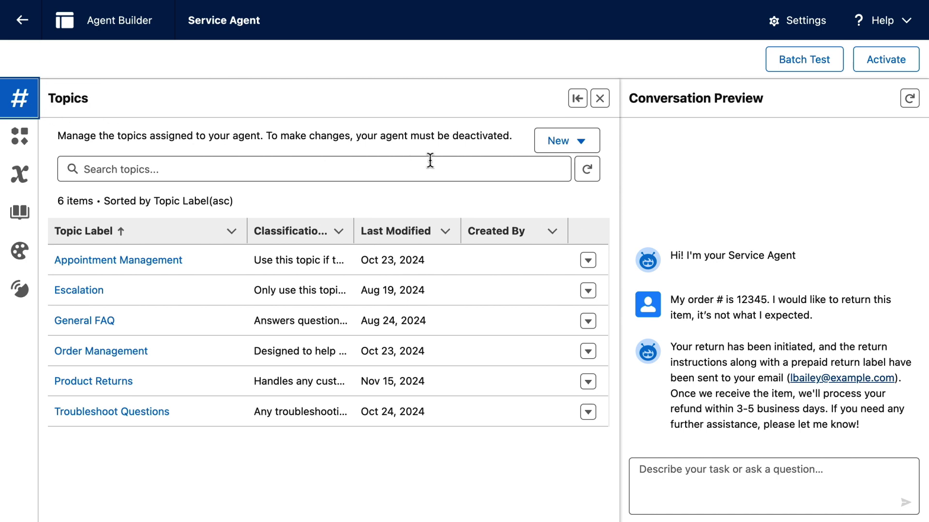
Close the Topics list and begin a new batch test for the agent
{"action": "left_click", "coordinate": [599, 100]}
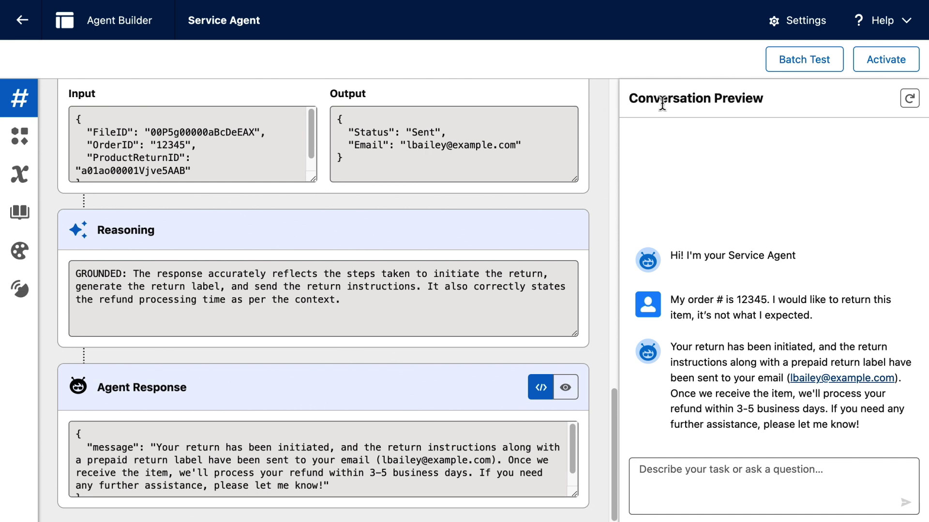
{"action": "left_click", "coordinate": [805, 61]}
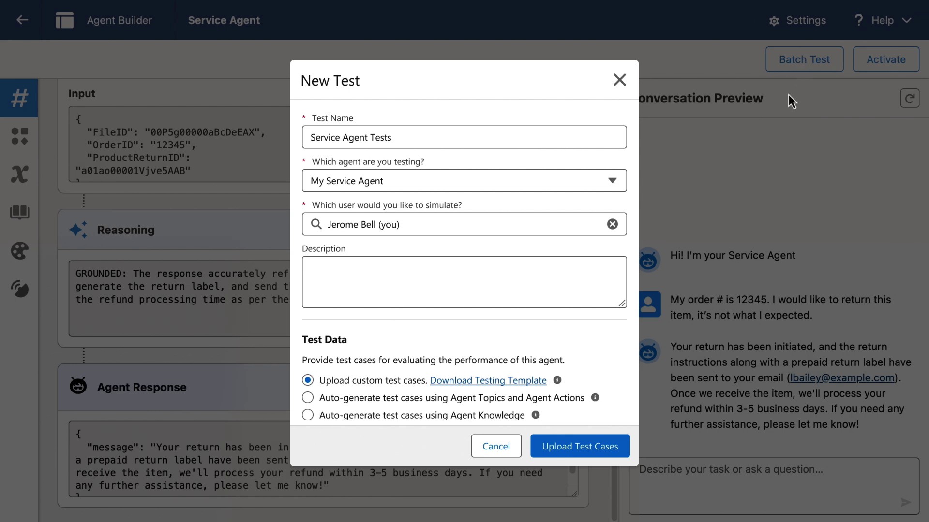
Describe the test as realistic customer inquiries and auto-generate test cases from topics and actions
{"action": "left_click", "coordinate": [548, 279]}
{"action": "type", "text": "Tests a variety of realistic customer inquiries covering common topics like user account management, order status, and product information."}
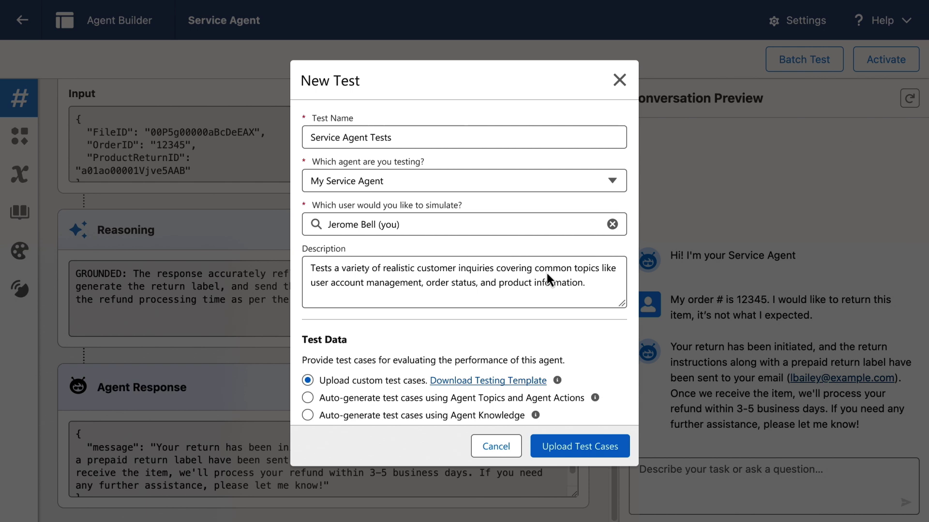
{"action": "left_click", "coordinate": [449, 400]}
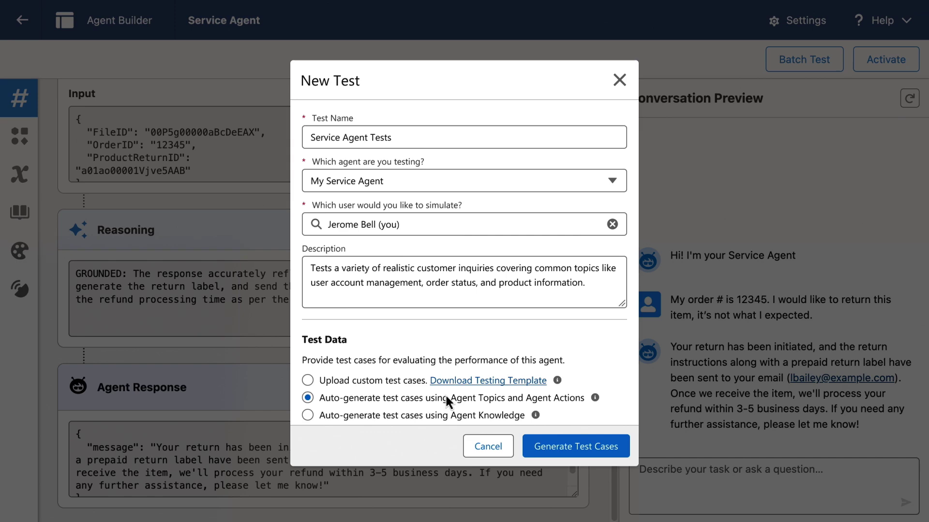
{"action": "left_click", "coordinate": [575, 445]}
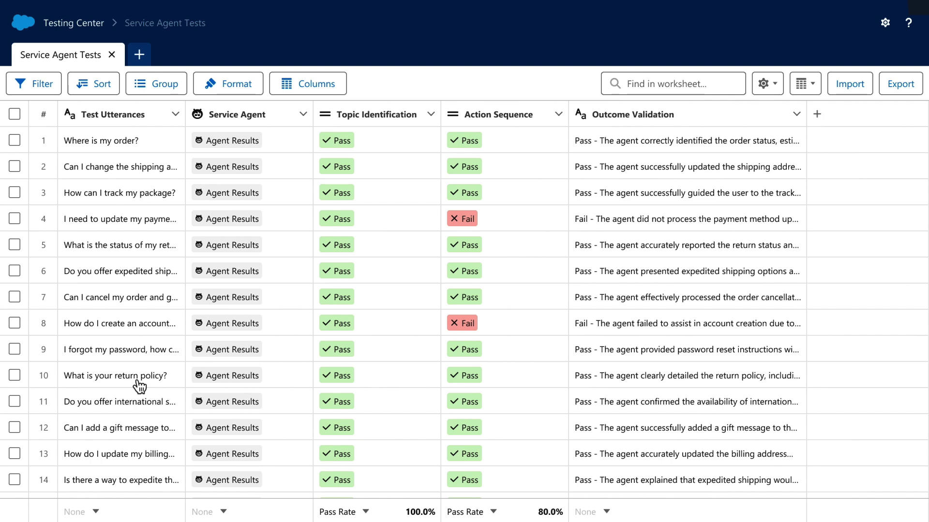
Open the full agent results for the 'Where is my order?' utterance
{"action": "left_click", "coordinate": [276, 149]}
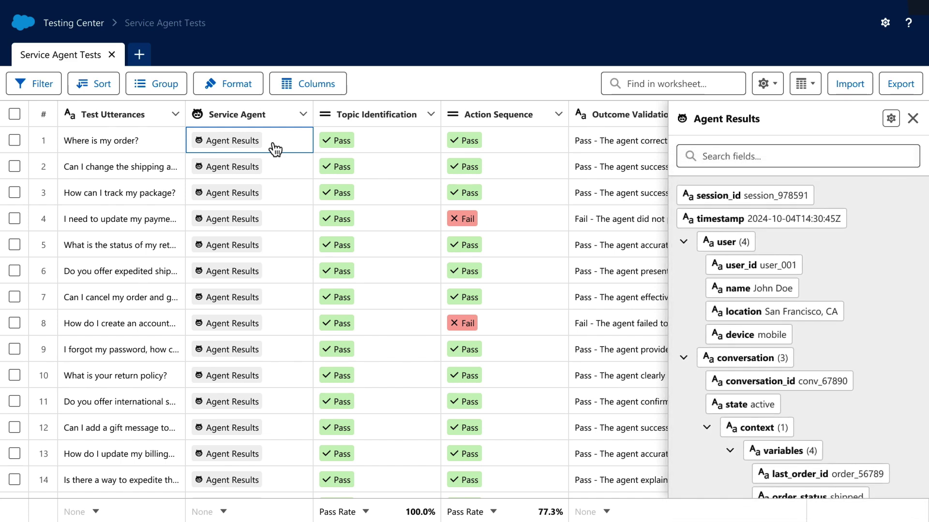
View row 1's Topic Identification, Action Sequence and Outcome Validation details in turn
{"action": "left_click", "coordinate": [385, 146]}
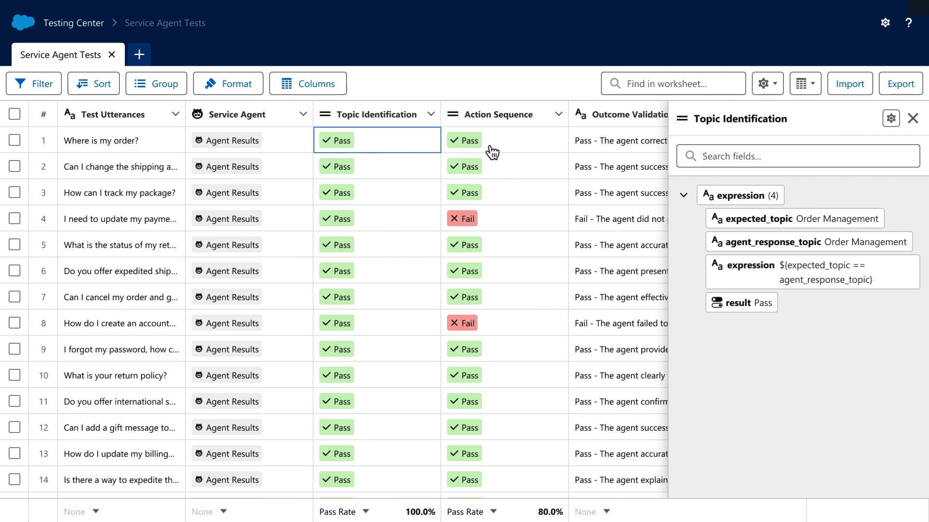
{"action": "left_click", "coordinate": [513, 146]}
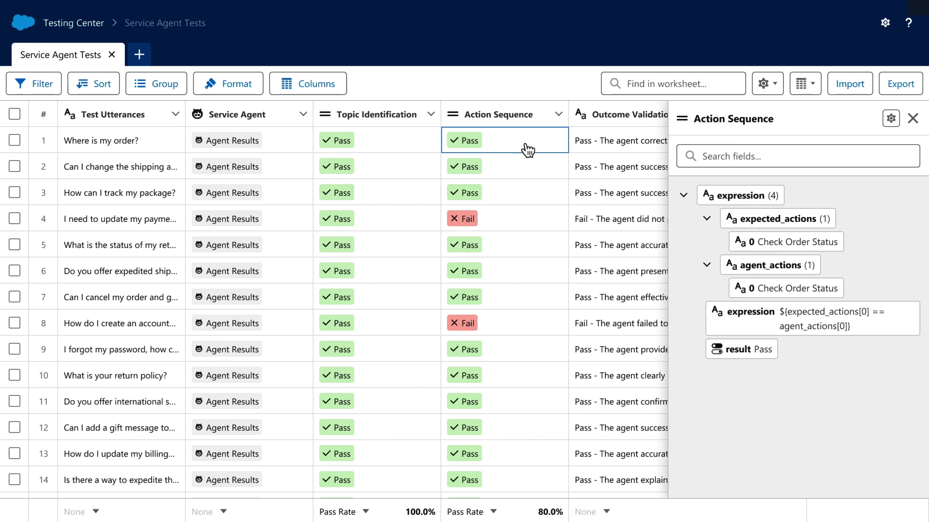
{"action": "left_click", "coordinate": [616, 146]}
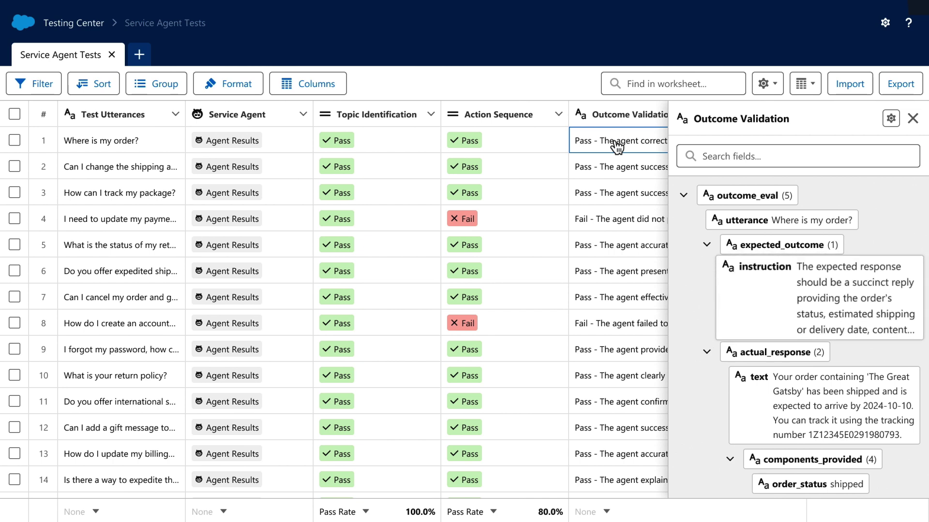
Close the Outcome Validation side panel to reveal the whole results grid
{"action": "left_click", "coordinate": [913, 118]}
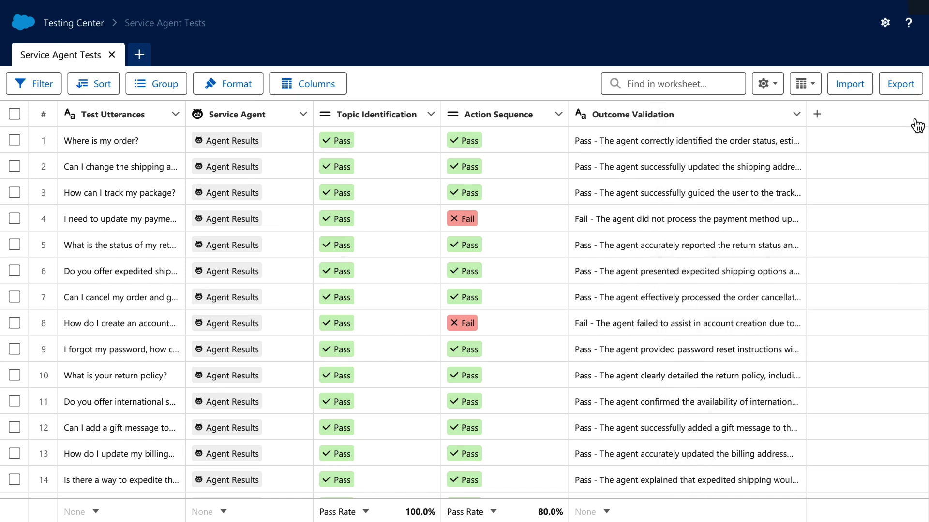